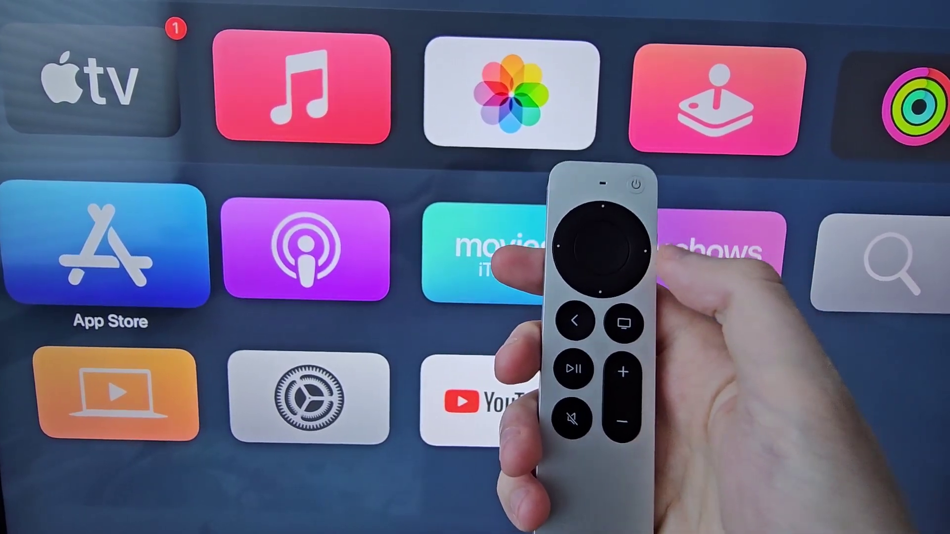
- Open Settings from the home screen and go to the System page
key("Down")
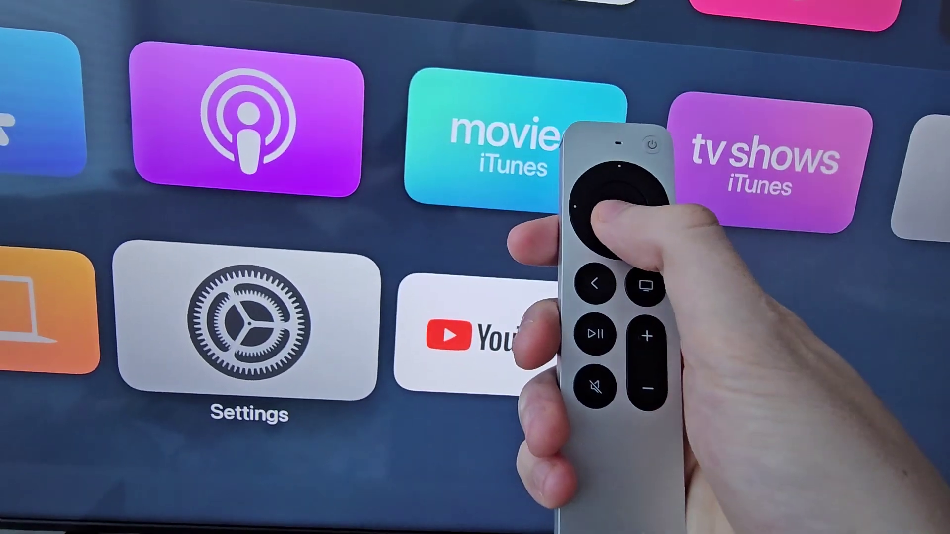
key("Return")
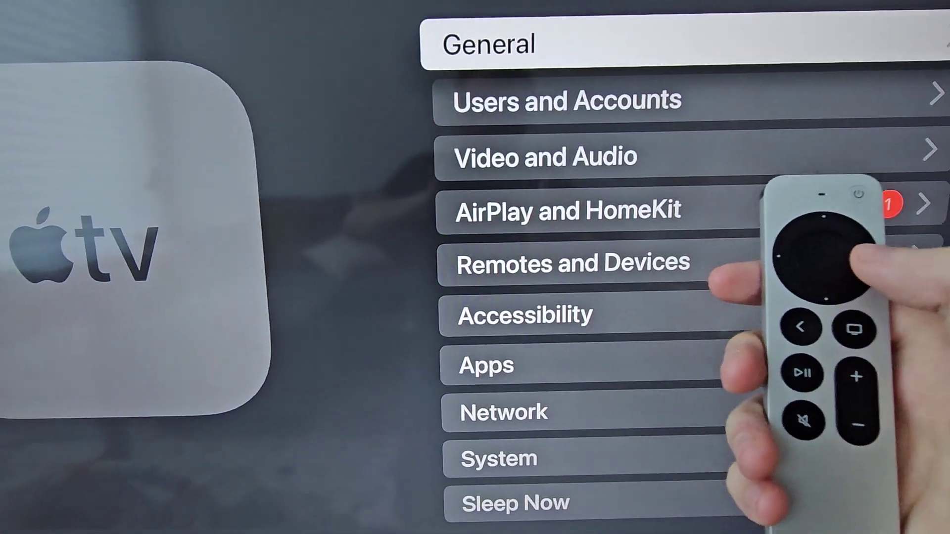
key("Down")
key("Down")
key("Down")
key("Down")
key("Down")
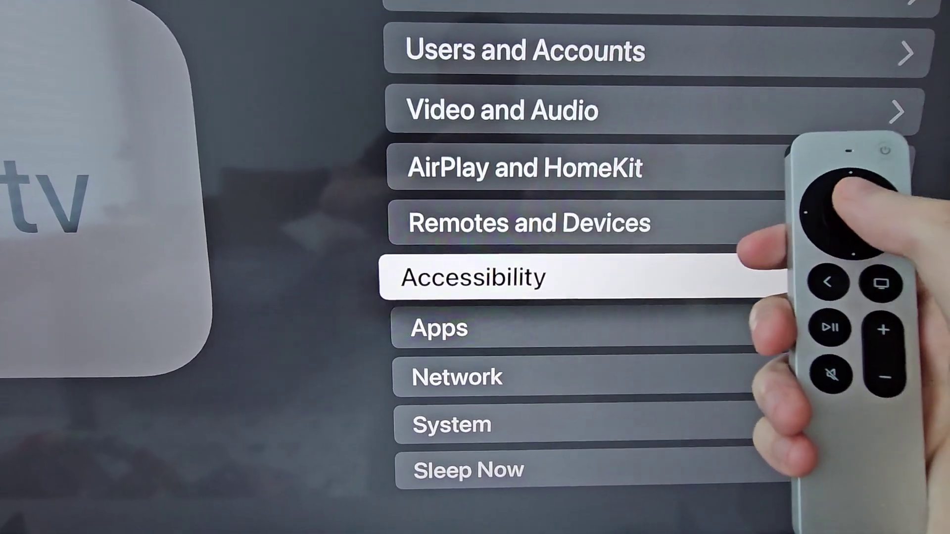
key("Down")
key("Down")
key("Down")
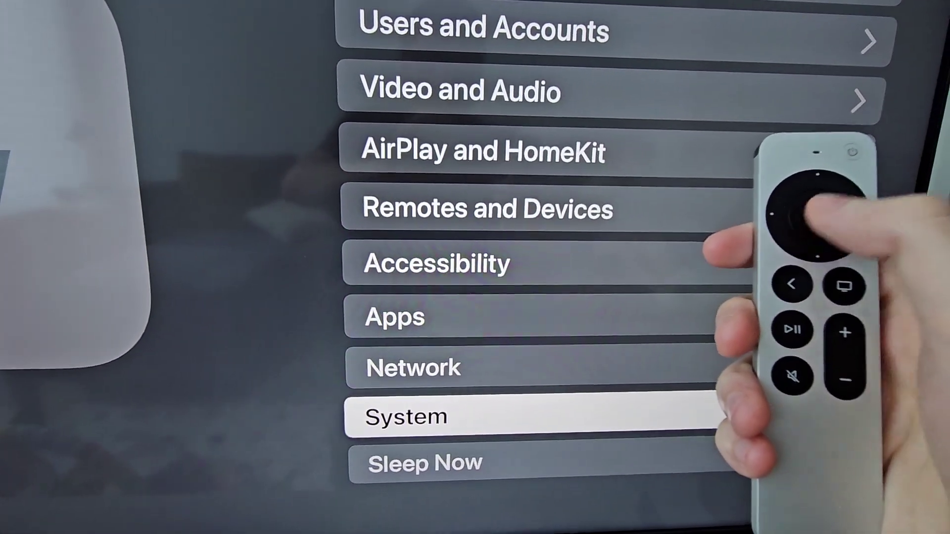
key("Return")
key("Down")
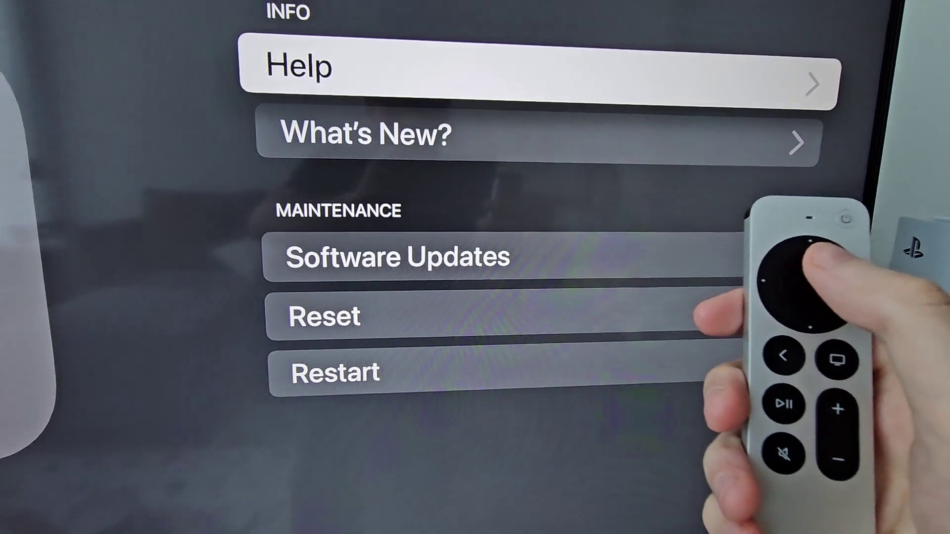
key("Down")
key("Down")
key("Down")
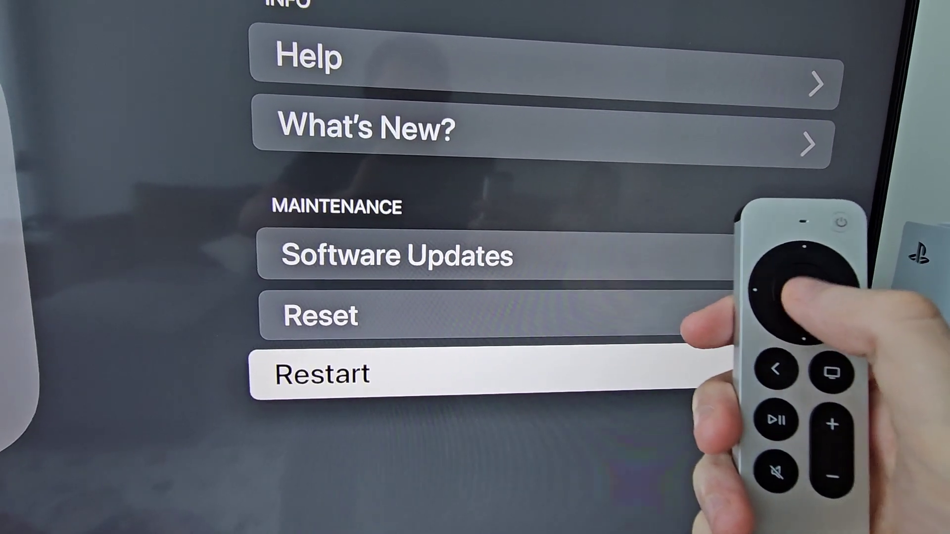
- Select Reset on the System page to show the Reset, Reset and Update, and Cancel options
key("Up")
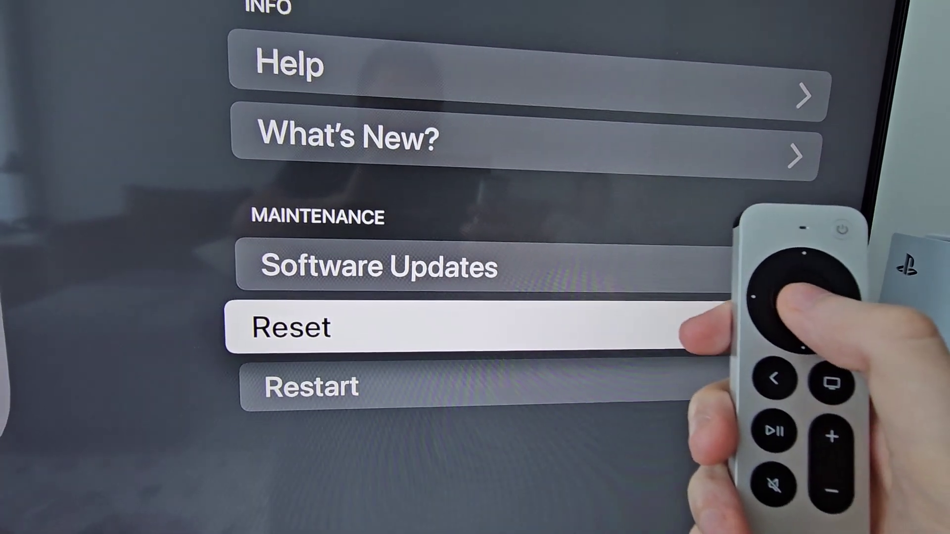
key("Return")
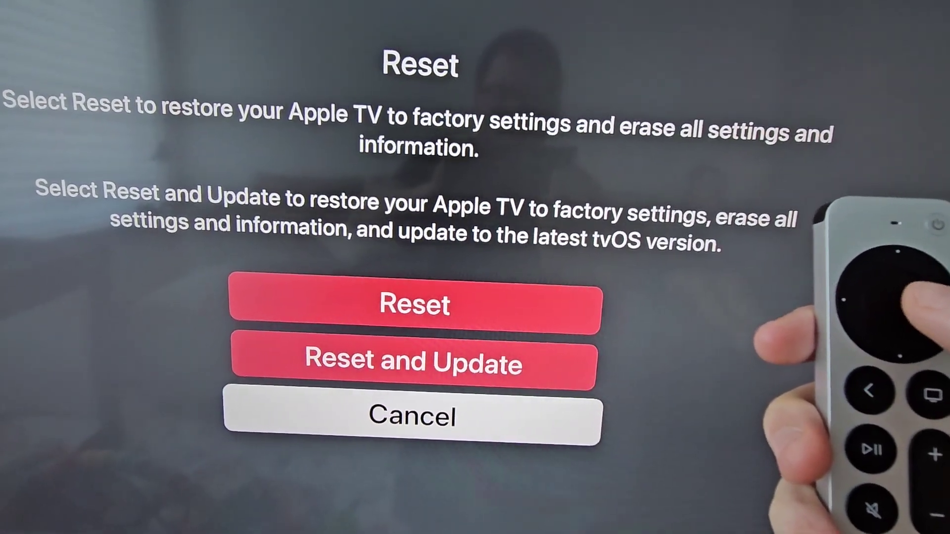
- Highlight the Reset and Update option on the Reset page
key("Up")
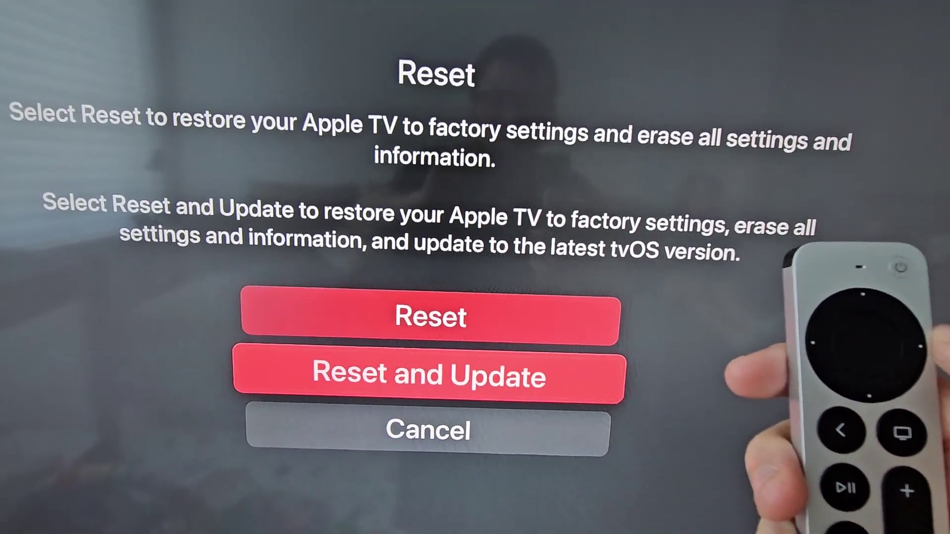